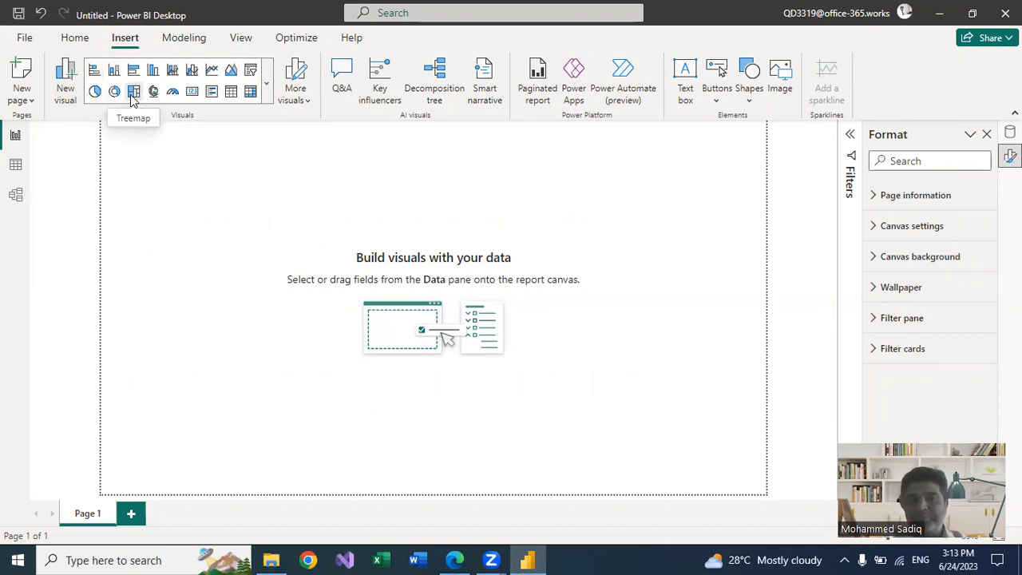
Insert a treemap visual on the blank page and enlarge it to nearly the full page height
click(134, 93)
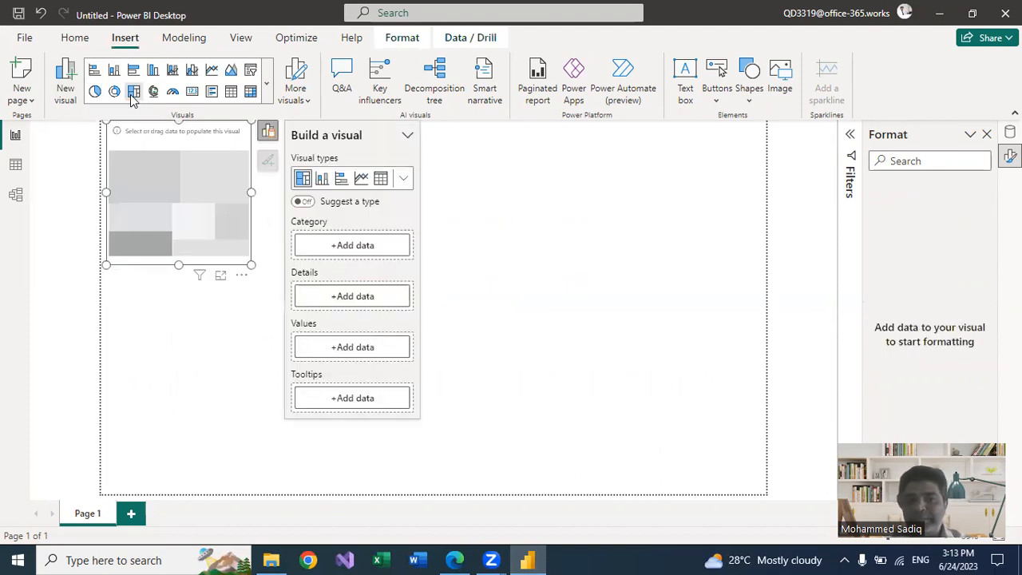
drag(253, 268, 661, 488)
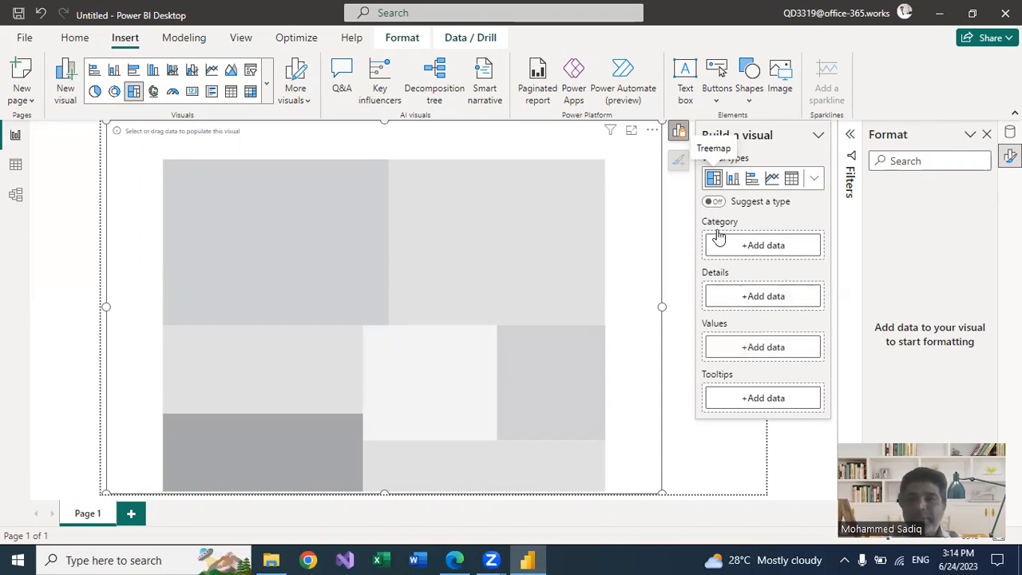
Add the Sales field as the treemap's values and Region as its category
click(747, 349)
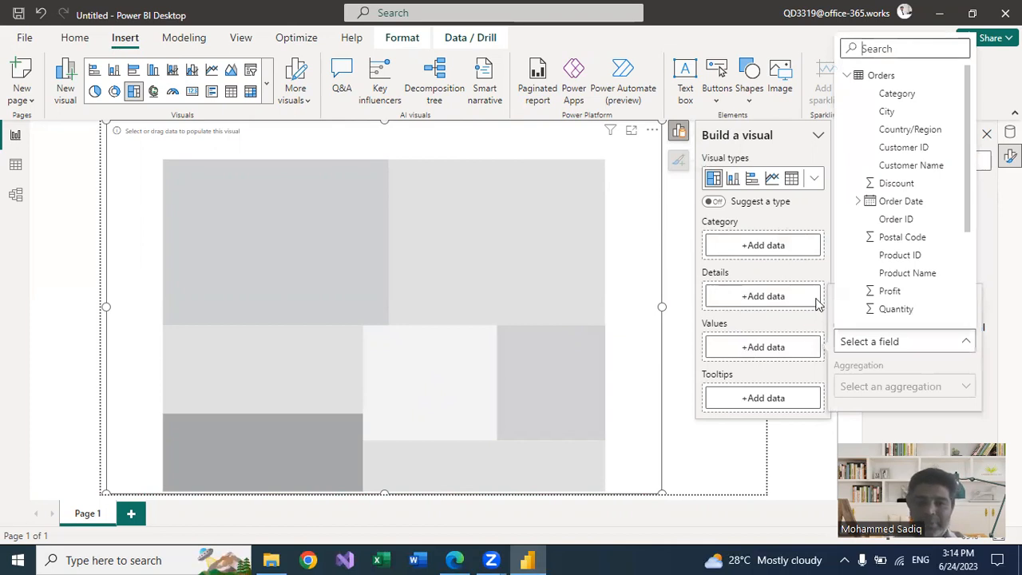
scroll(897, 262, down, 2)
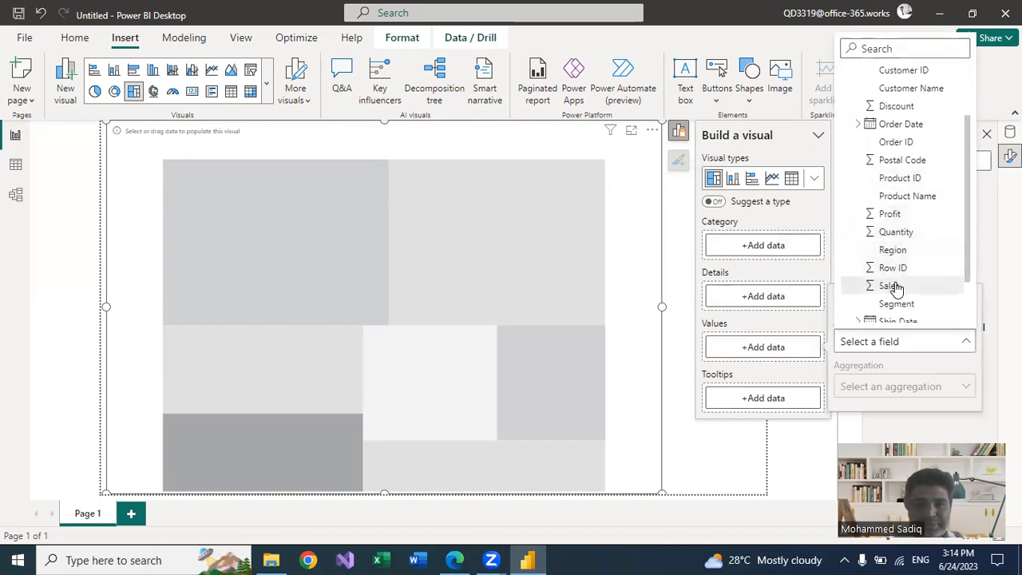
click(888, 286)
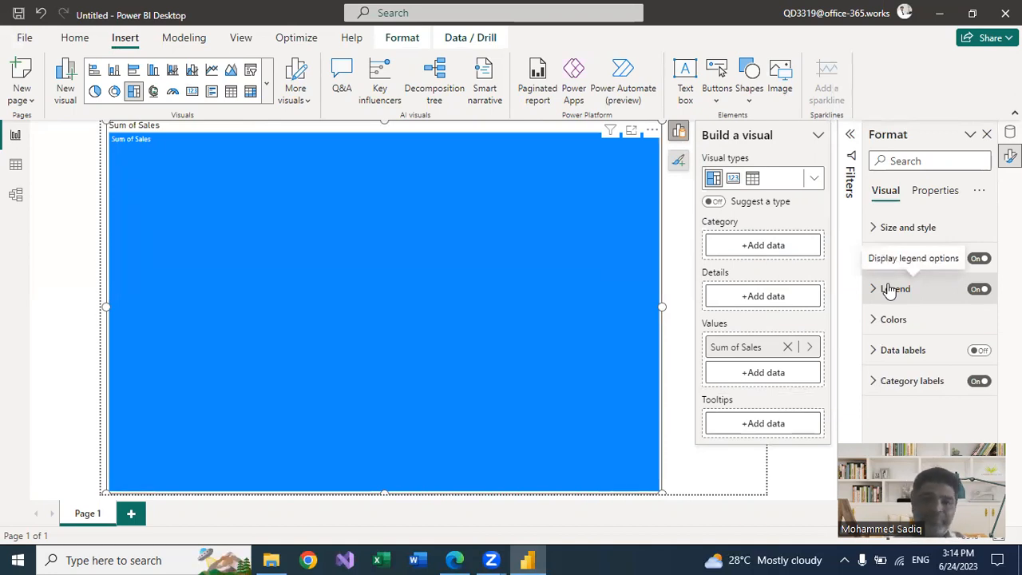
click(749, 246)
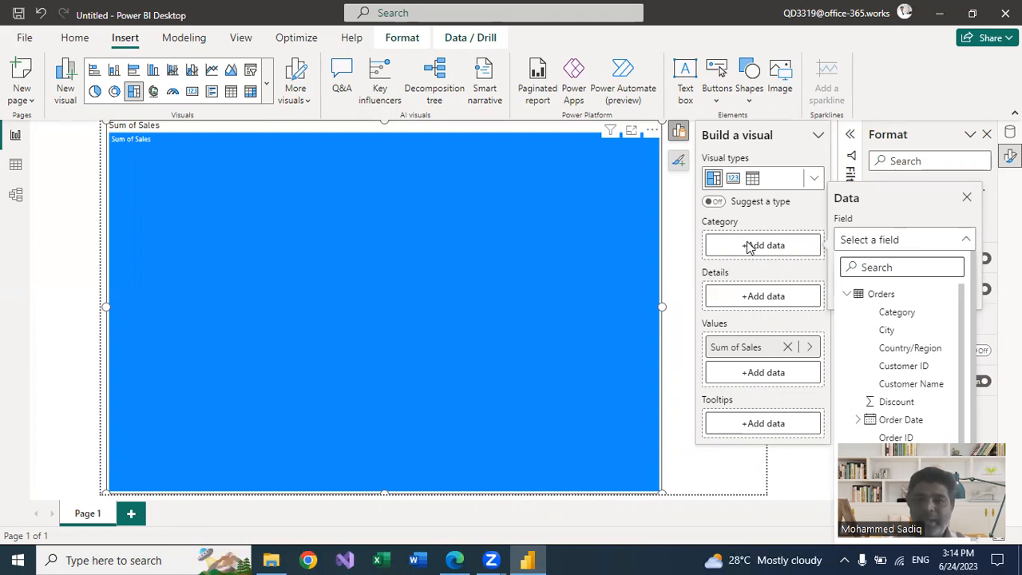
text(re)
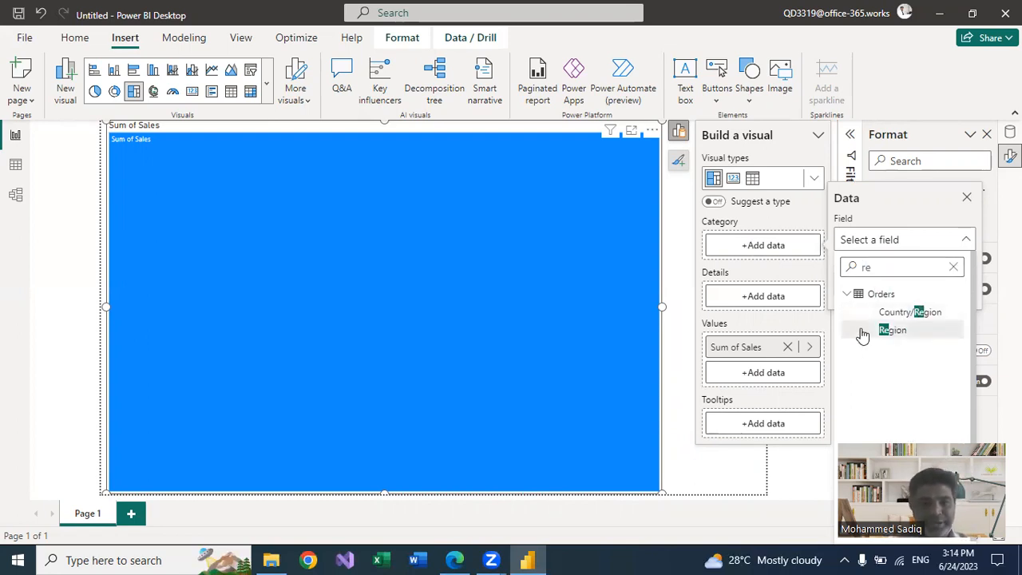
click(892, 330)
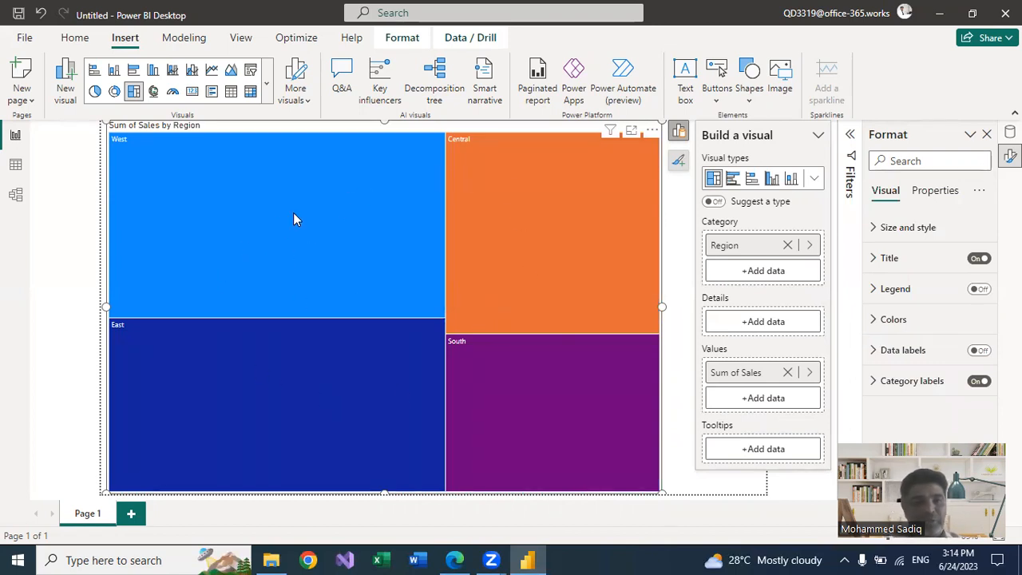
Widen the treemap to the full width of the report page
mouse_move(297, 209)
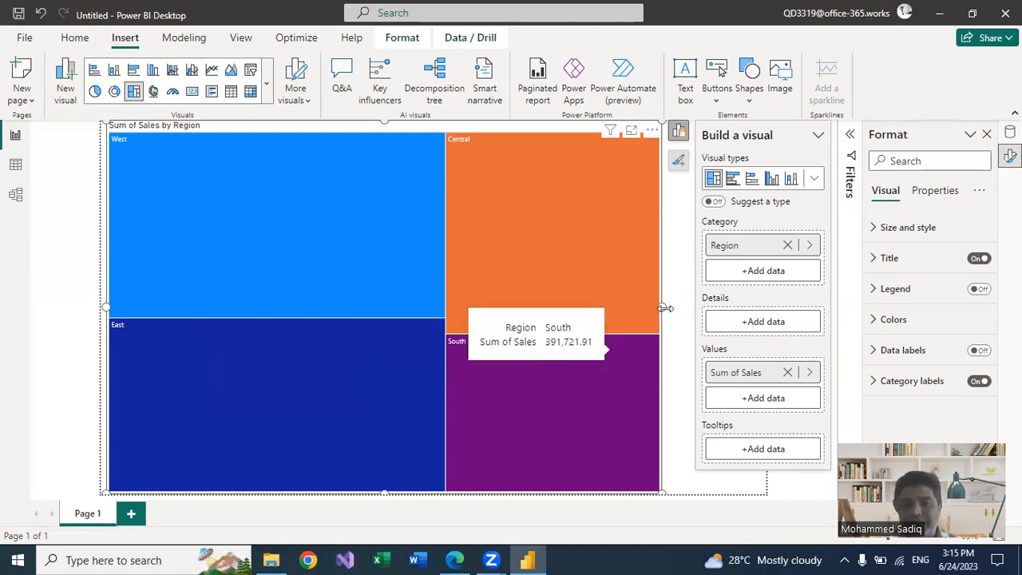
drag(665, 308, 776, 308)
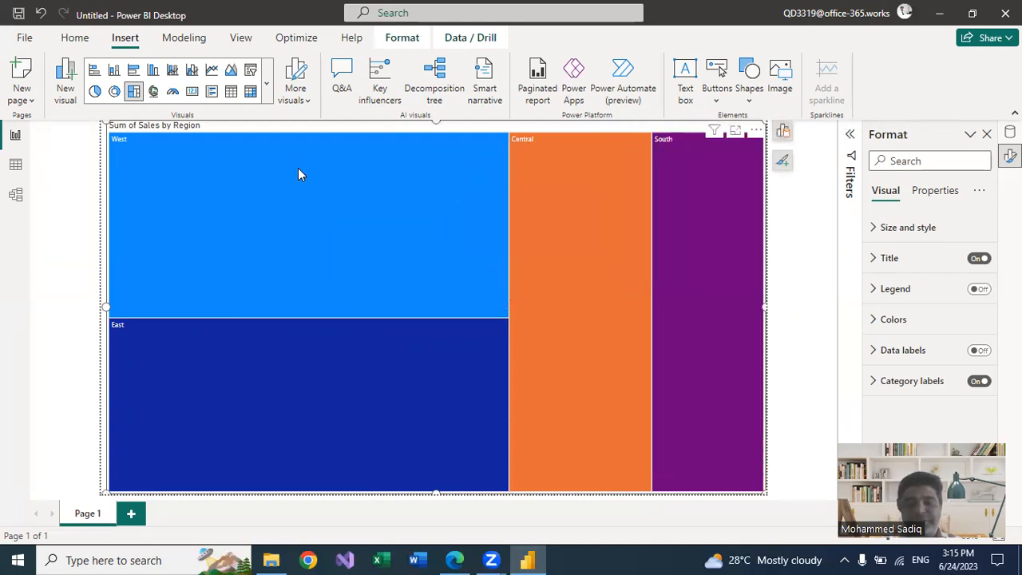
mouse_move(299, 169)
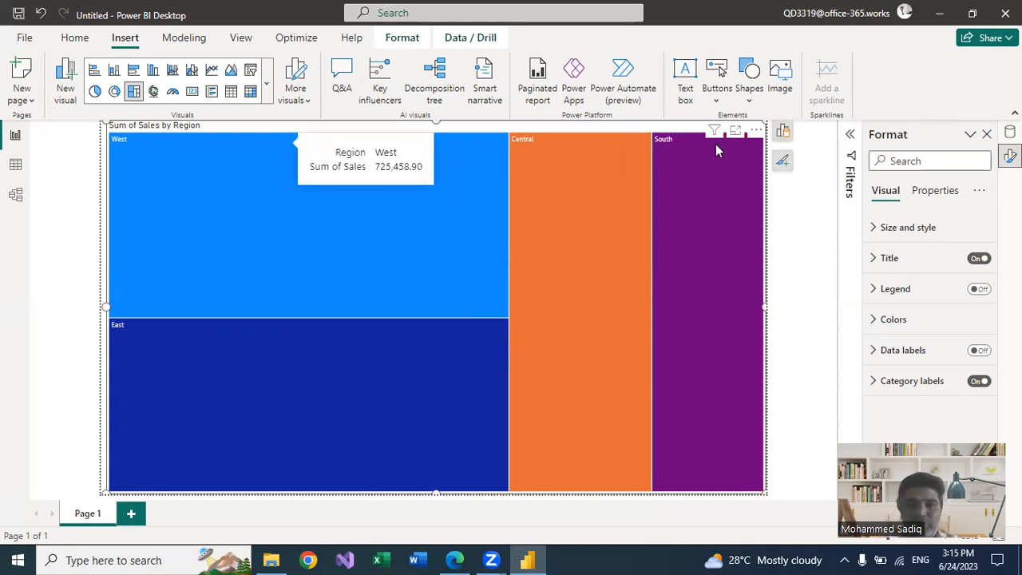
Add State as a second category level beneath Region and show the treemap in focus mode
click(784, 133)
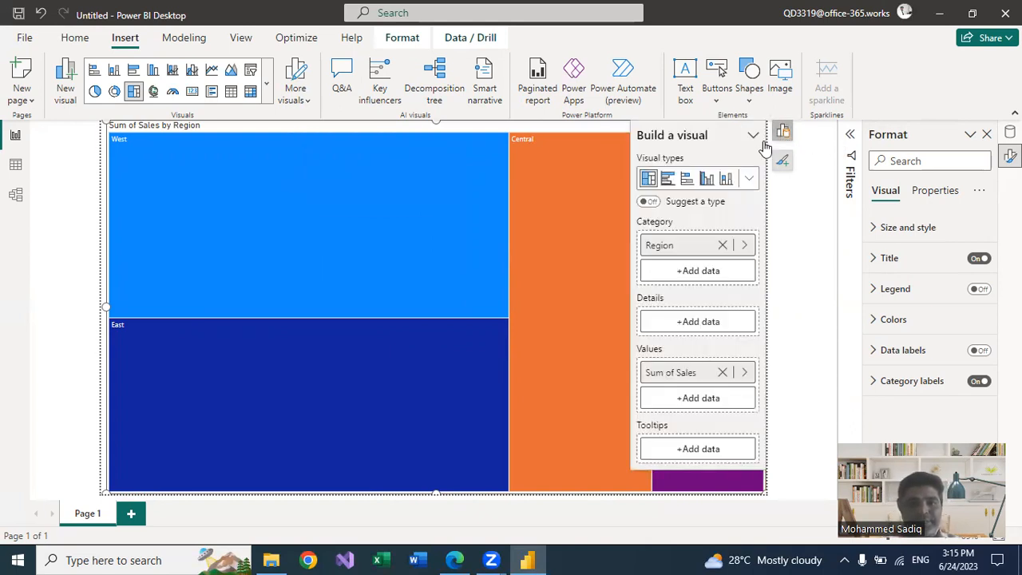
click(676, 273)
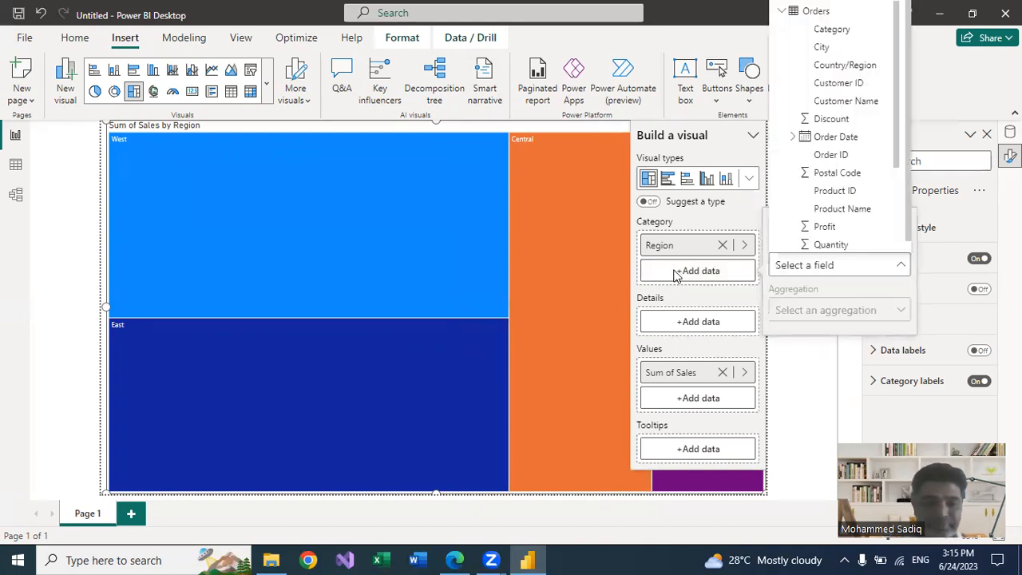
text(st)
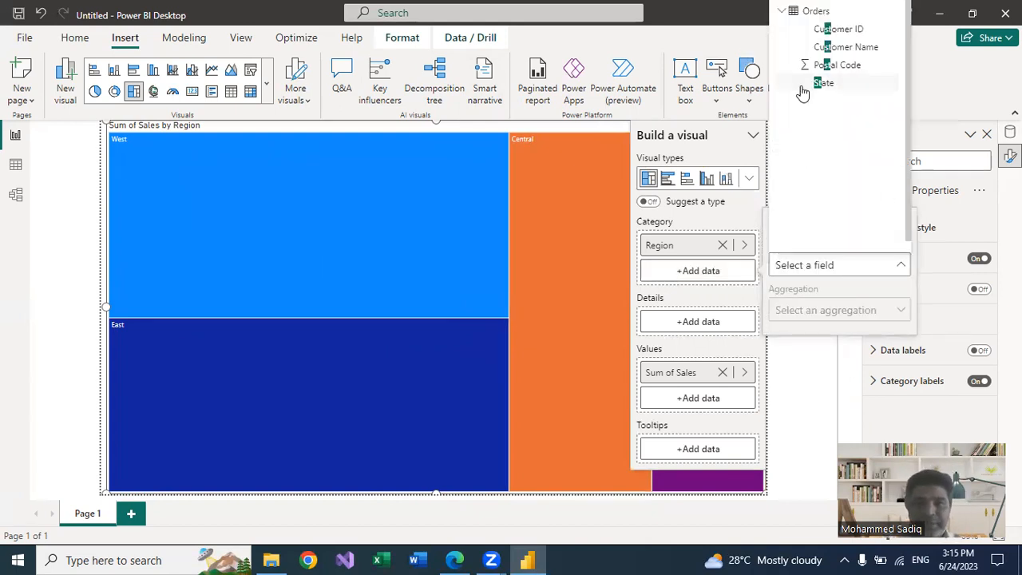
click(823, 83)
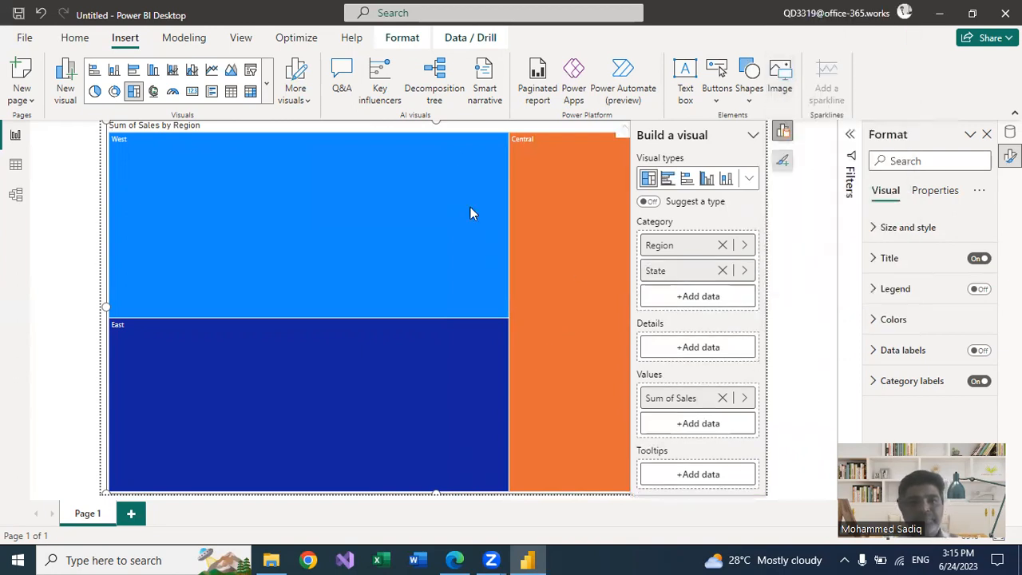
click(782, 131)
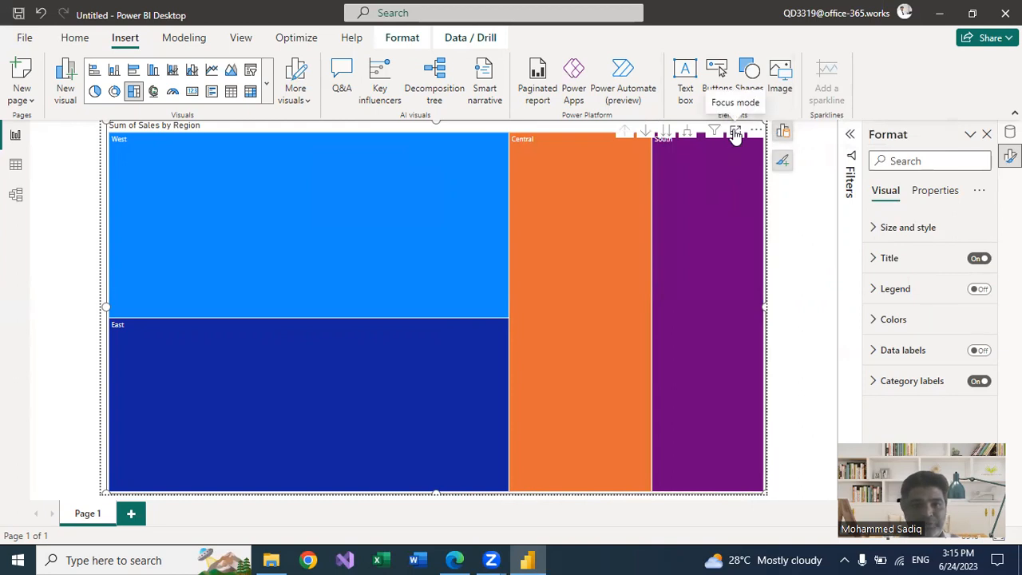
click(735, 131)
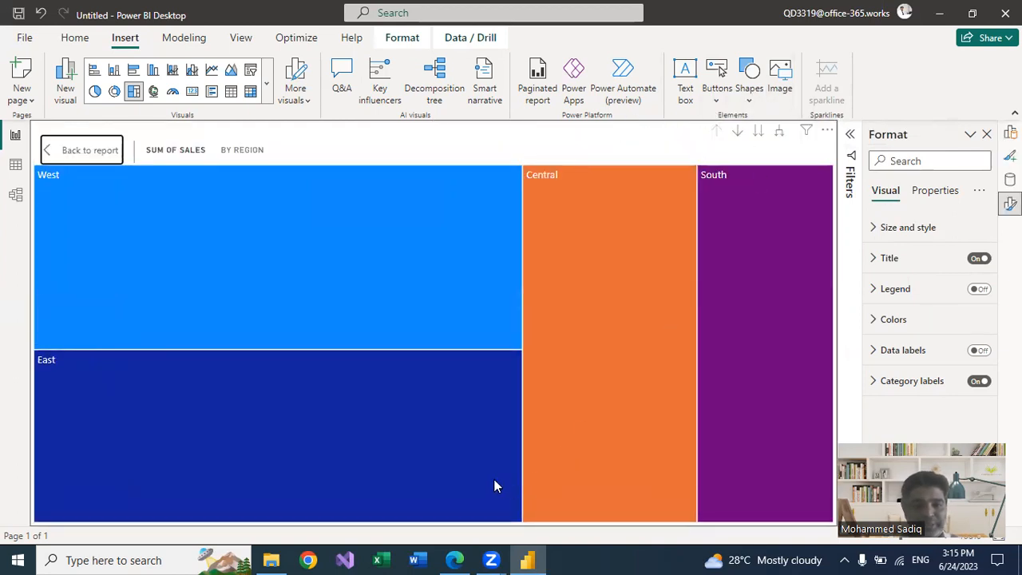
key(ctrl+2)
drag(690, 112, 846, 154)
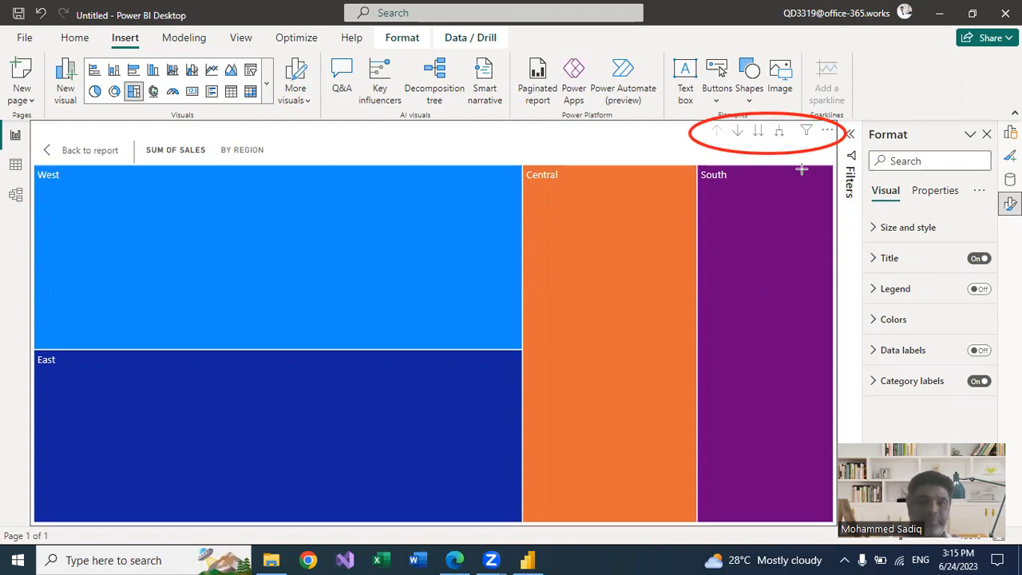
drag(67, 203, 93, 203)
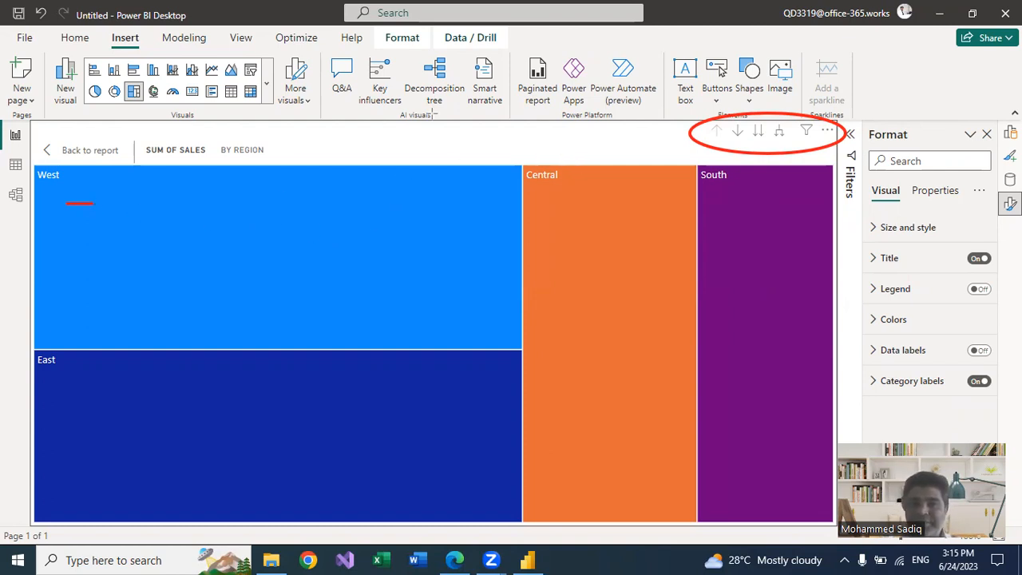
key(ctrl+z)
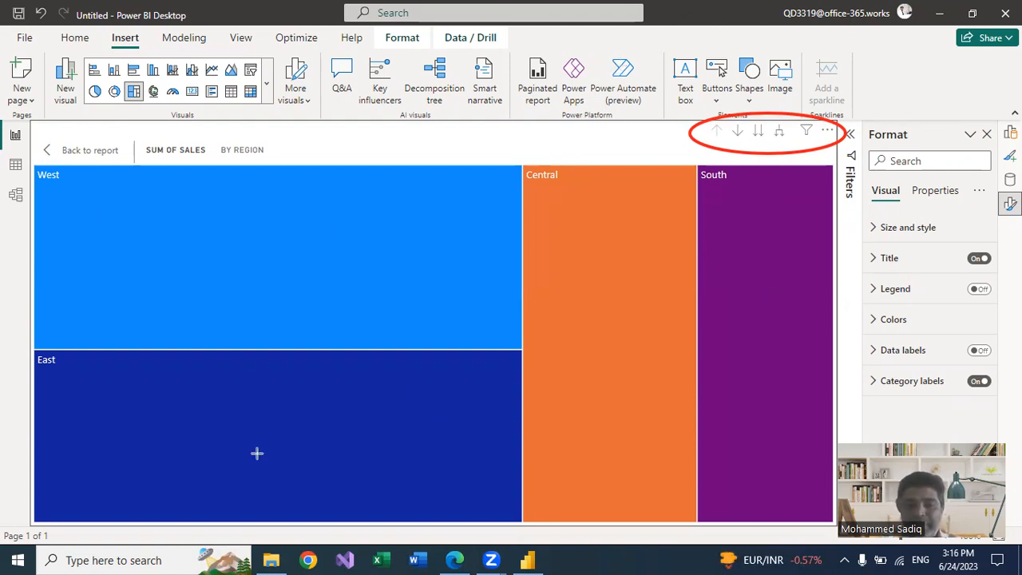
Switch the whole treemap to the next hierarchy level and examine sales by state
mouse_move(218, 486)
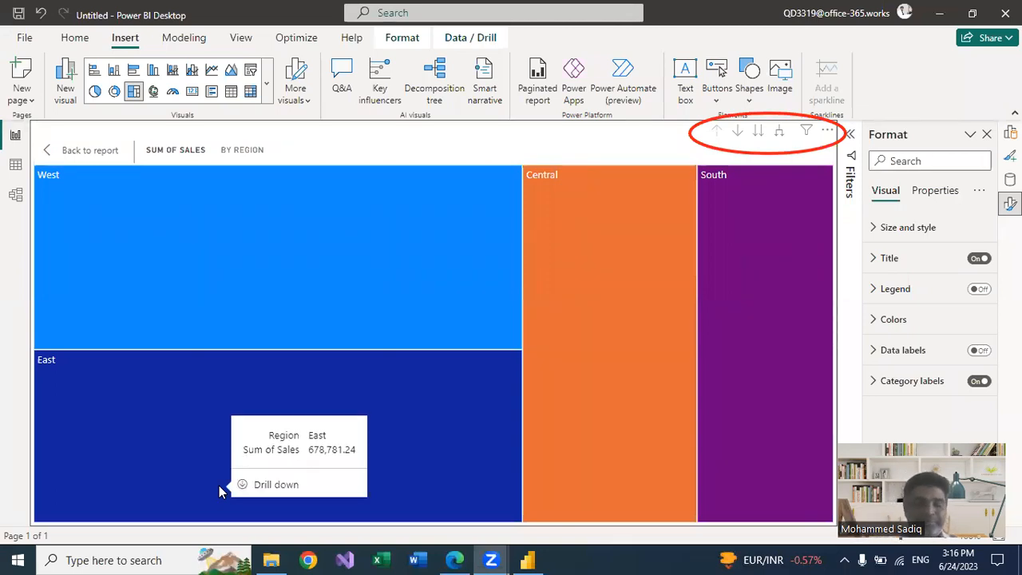
click(760, 133)
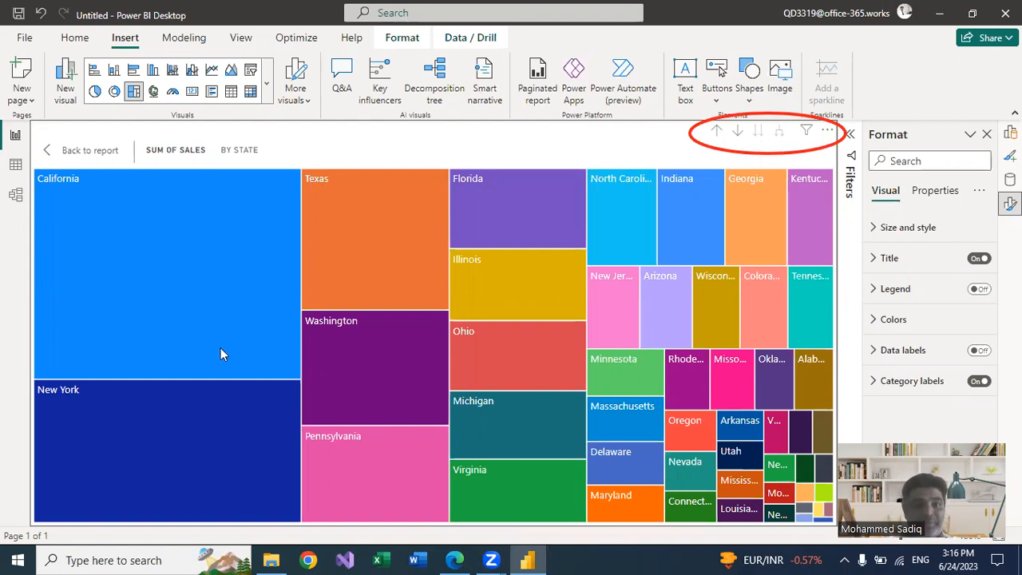
mouse_move(229, 329)
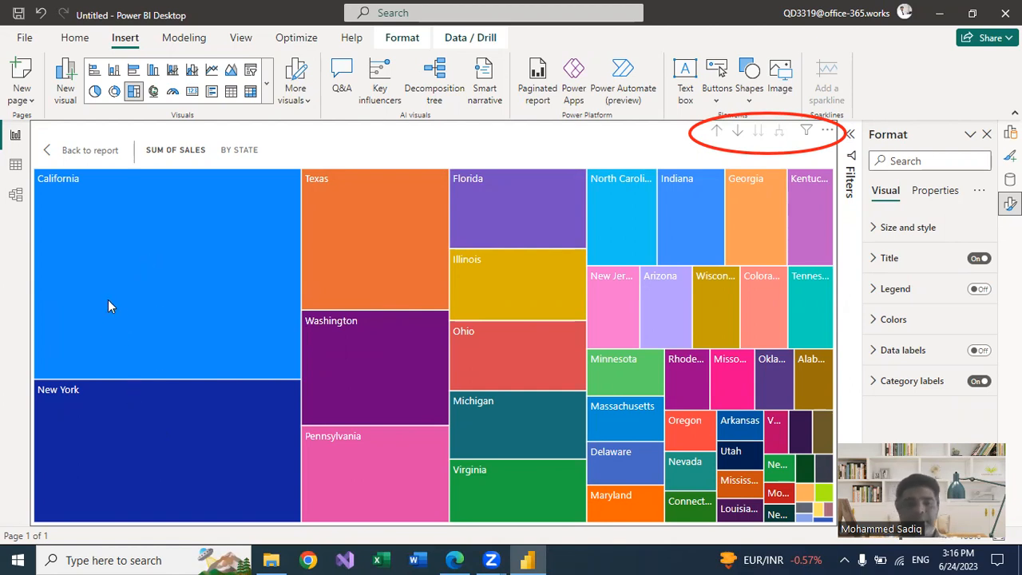
mouse_move(336, 185)
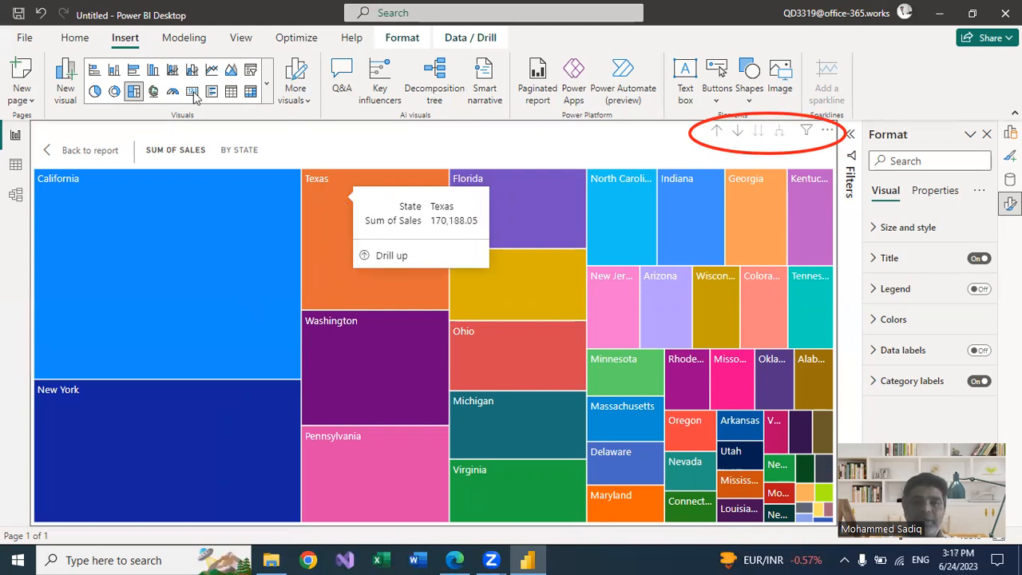
Drill back up to the regions and expand all down one level to examine the combined region and state tiles
click(716, 131)
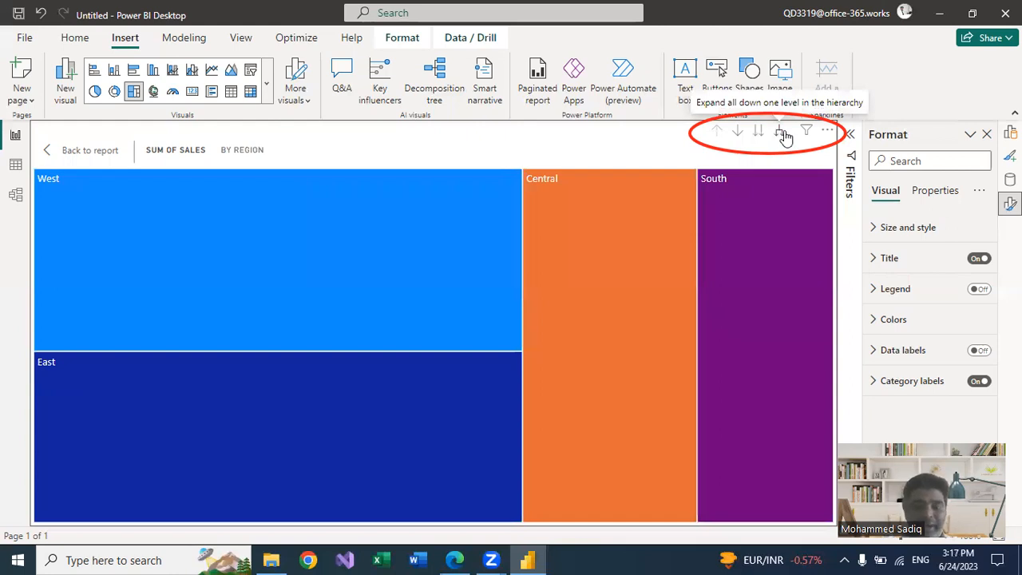
click(784, 136)
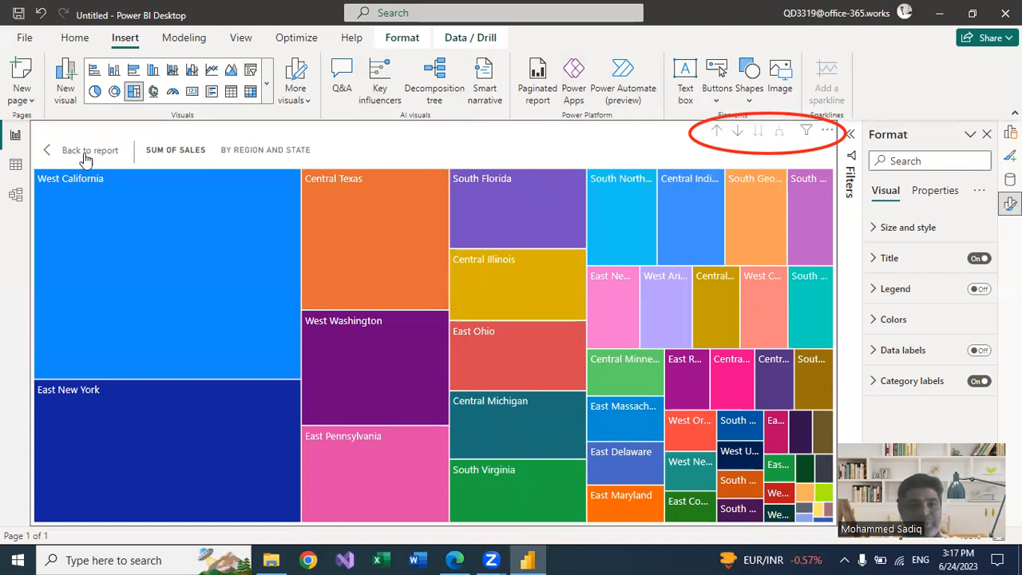
mouse_move(119, 184)
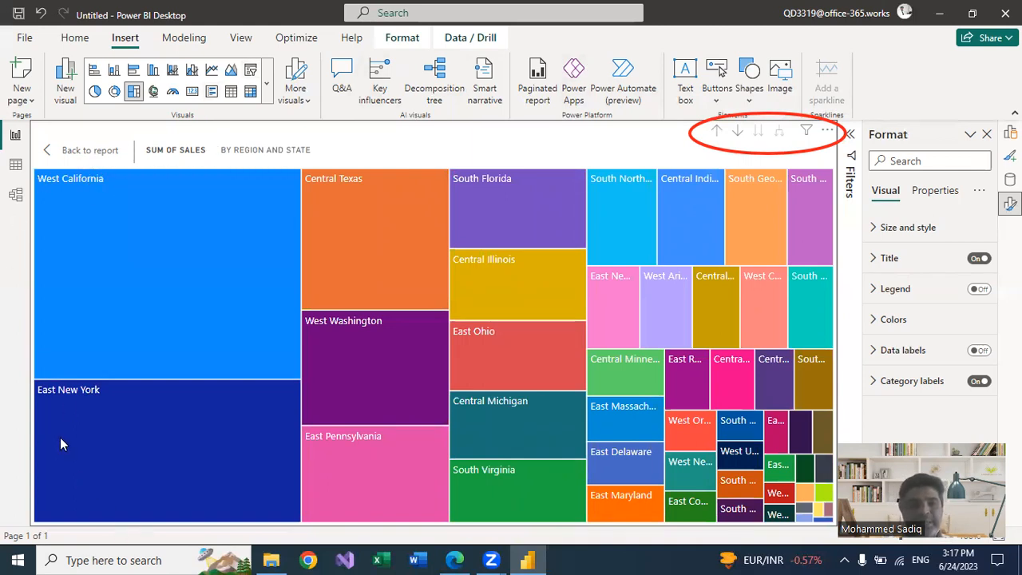
mouse_move(56, 409)
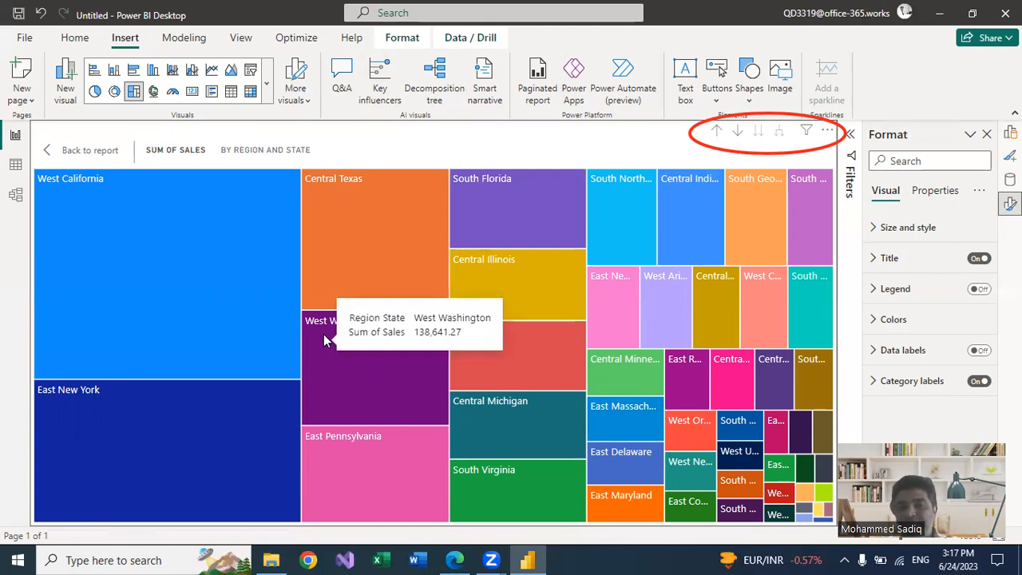
mouse_move(401, 384)
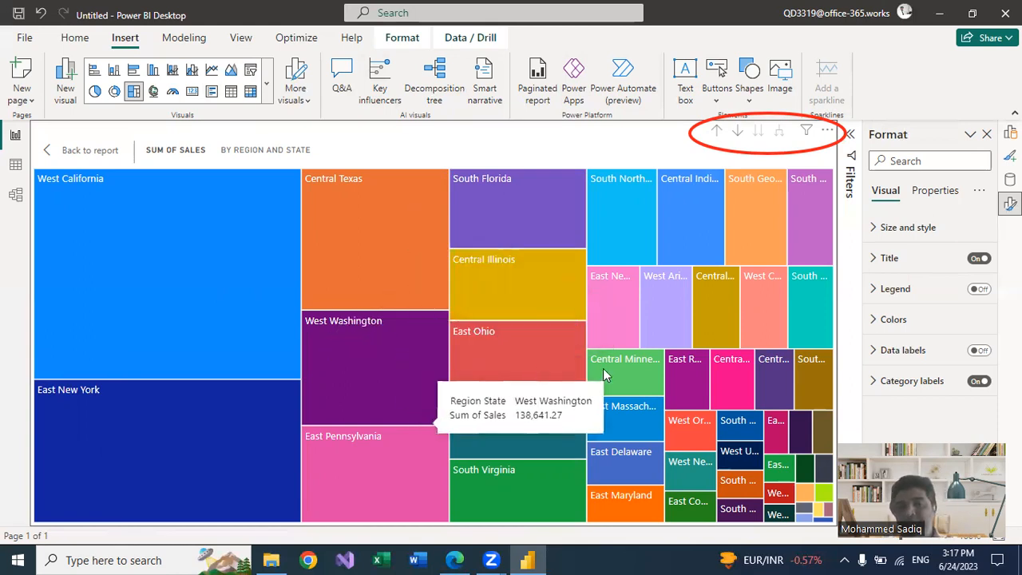
mouse_move(613, 366)
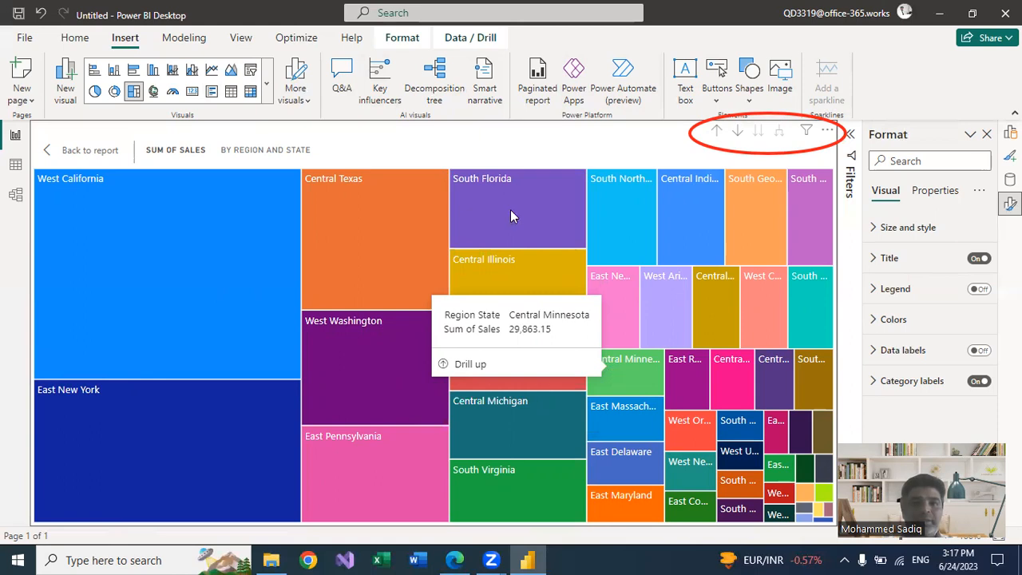
mouse_move(370, 294)
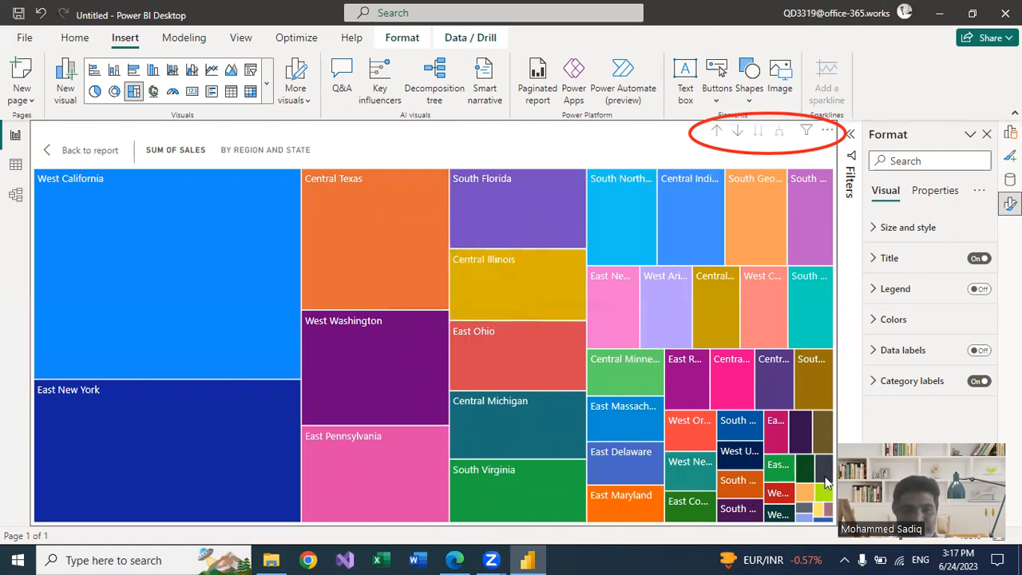
mouse_move(776, 499)
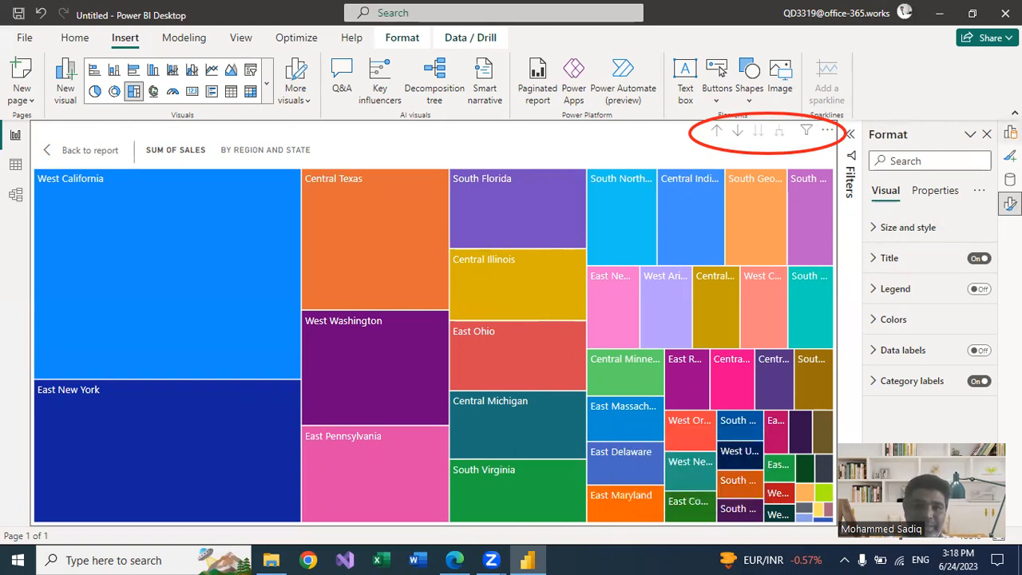
Remove State from the treemap's category levels and add it as the details field beneath Region
click(1010, 135)
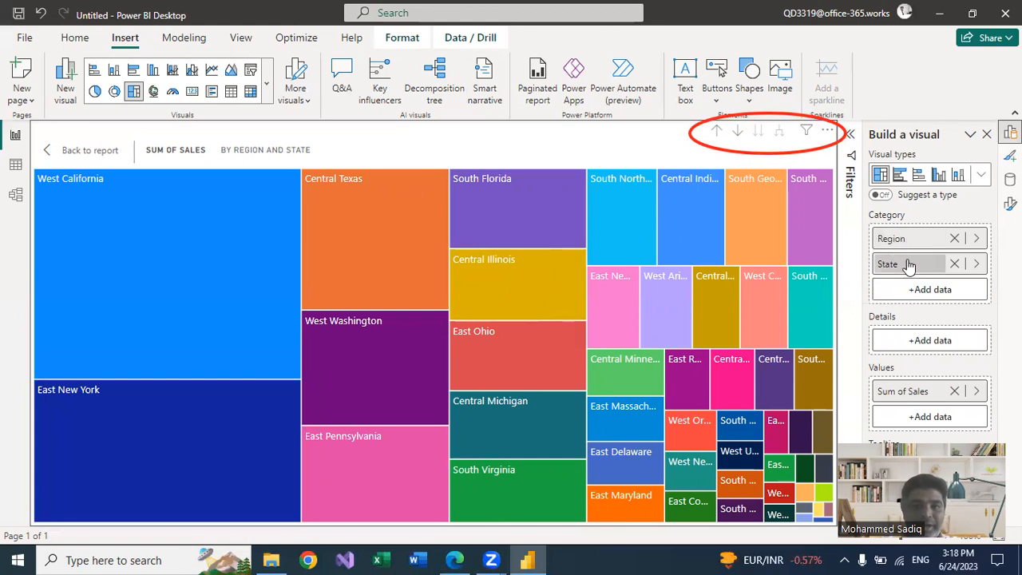
click(954, 264)
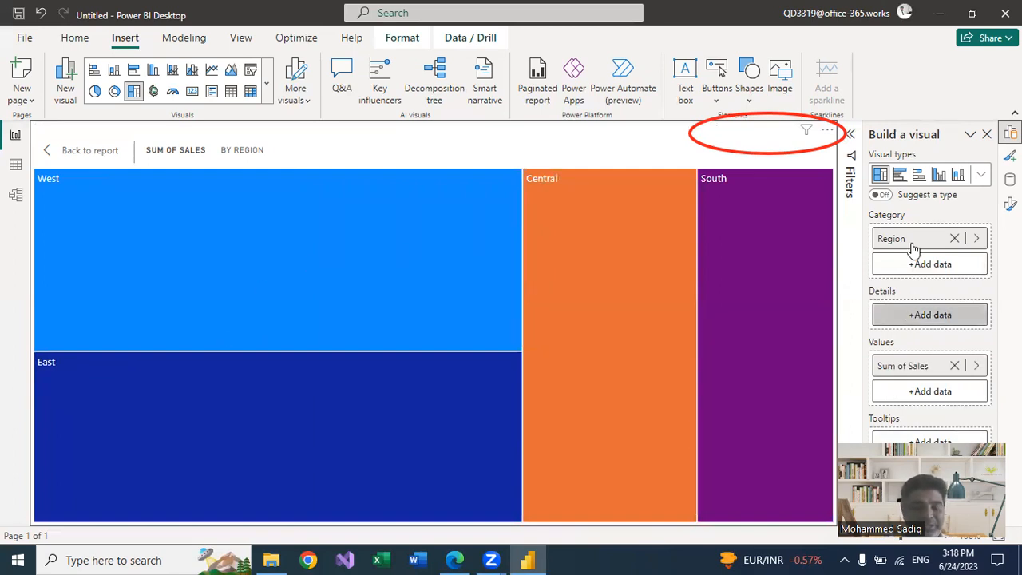
click(926, 318)
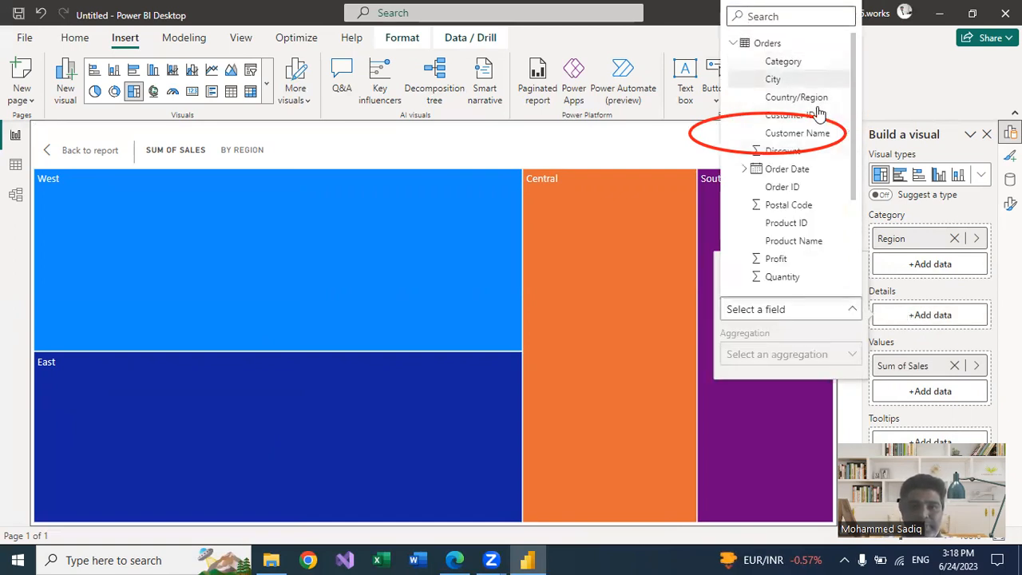
scroll(797, 258, down, 3)
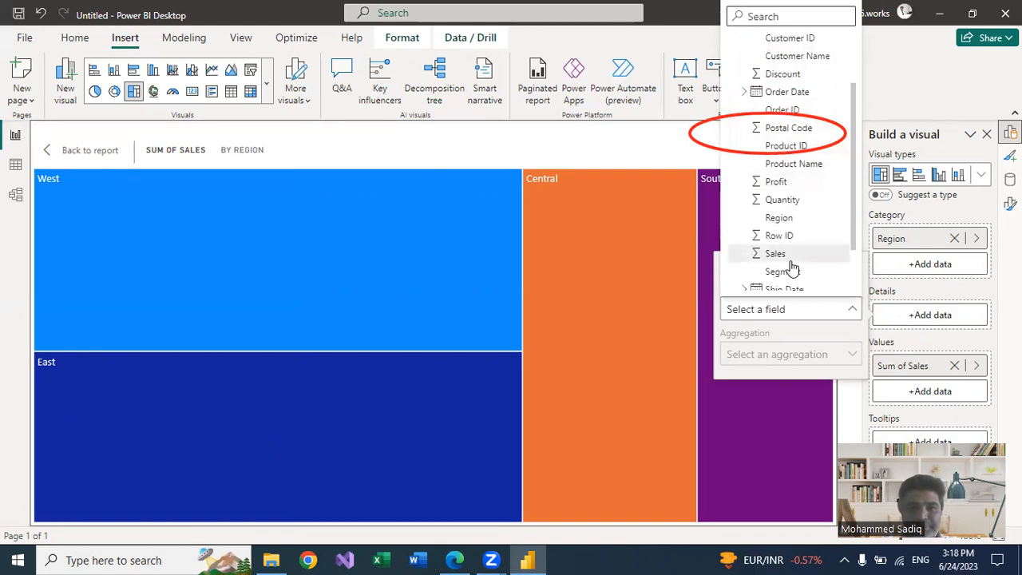
click(776, 287)
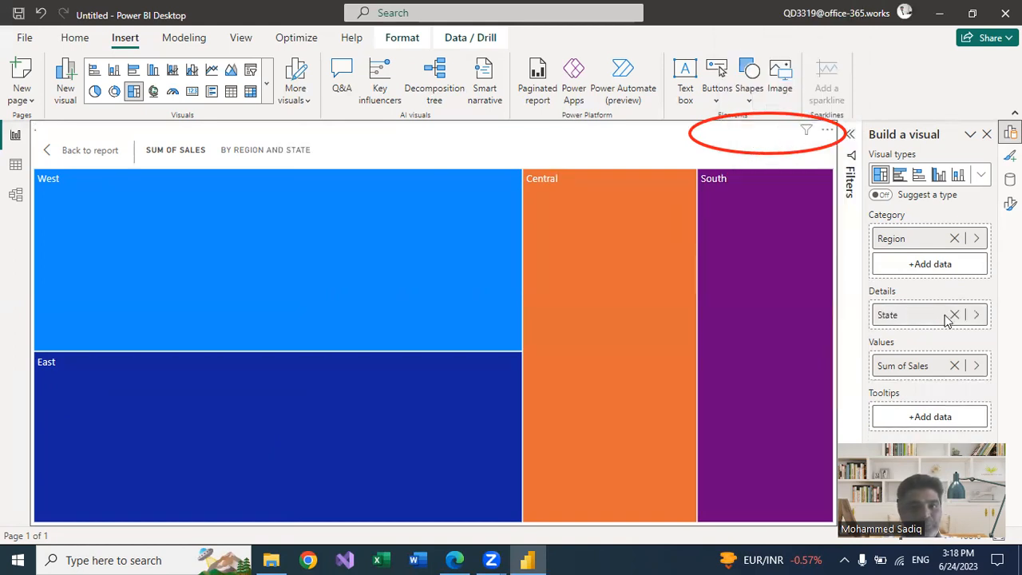
mouse_move(757, 436)
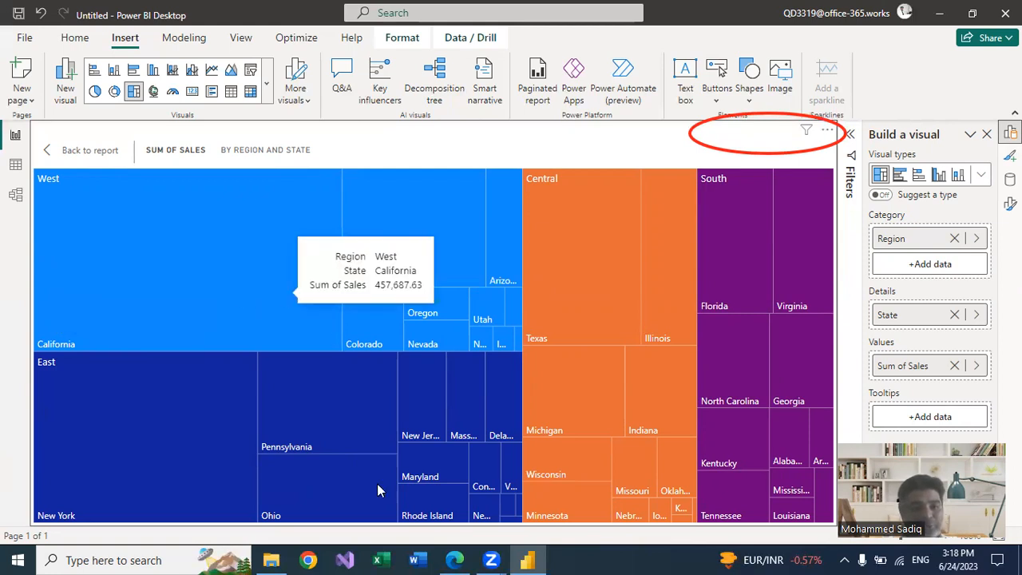
drag(34, 285, 343, 291)
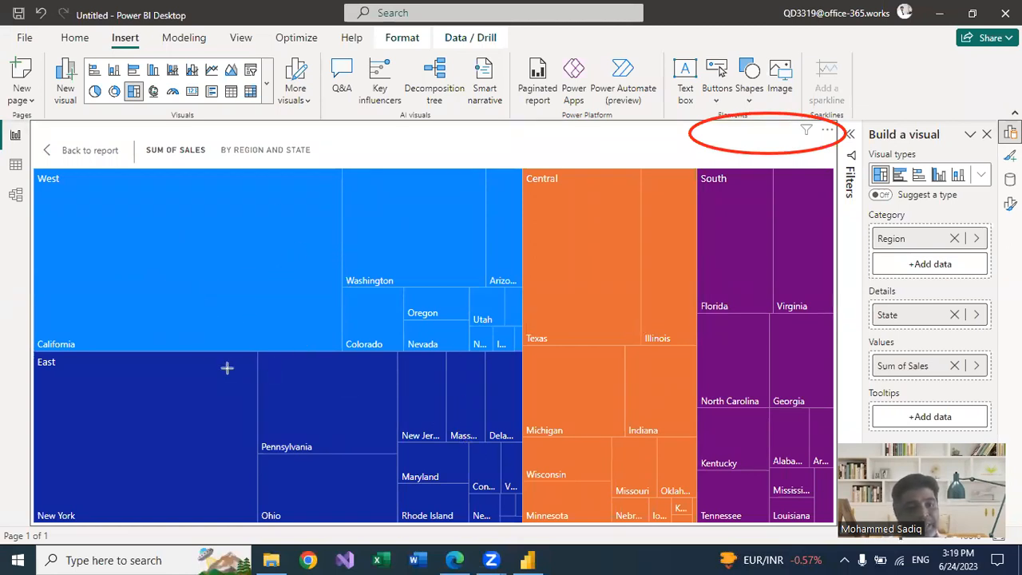
drag(106, 296, 162, 265)
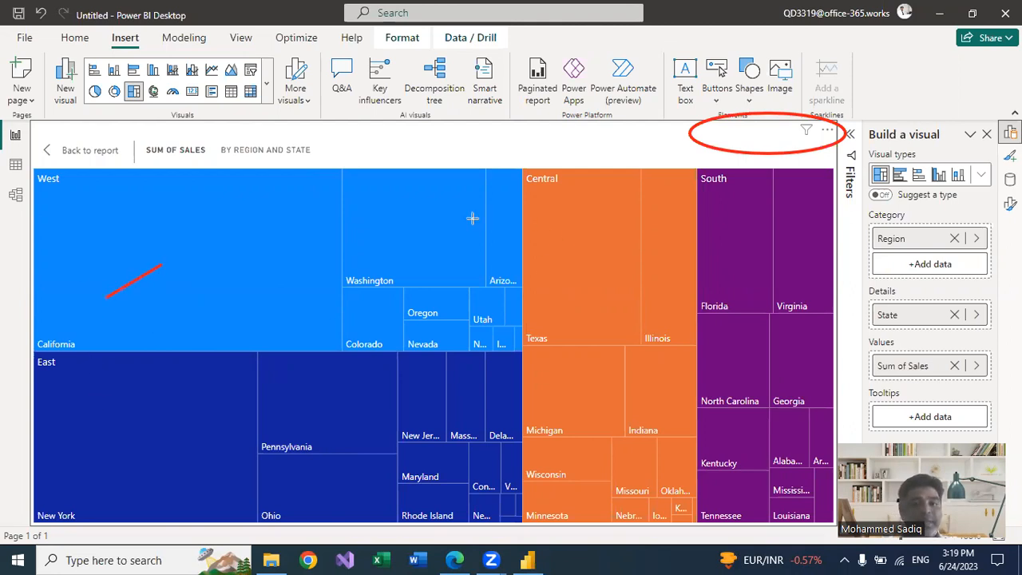
drag(379, 258, 395, 250)
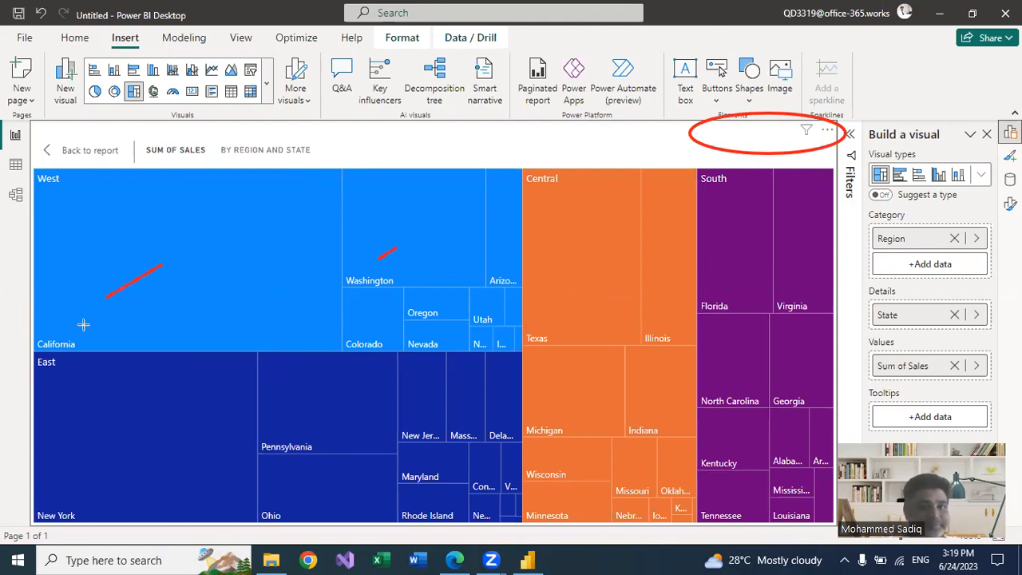
drag(368, 234, 411, 238)
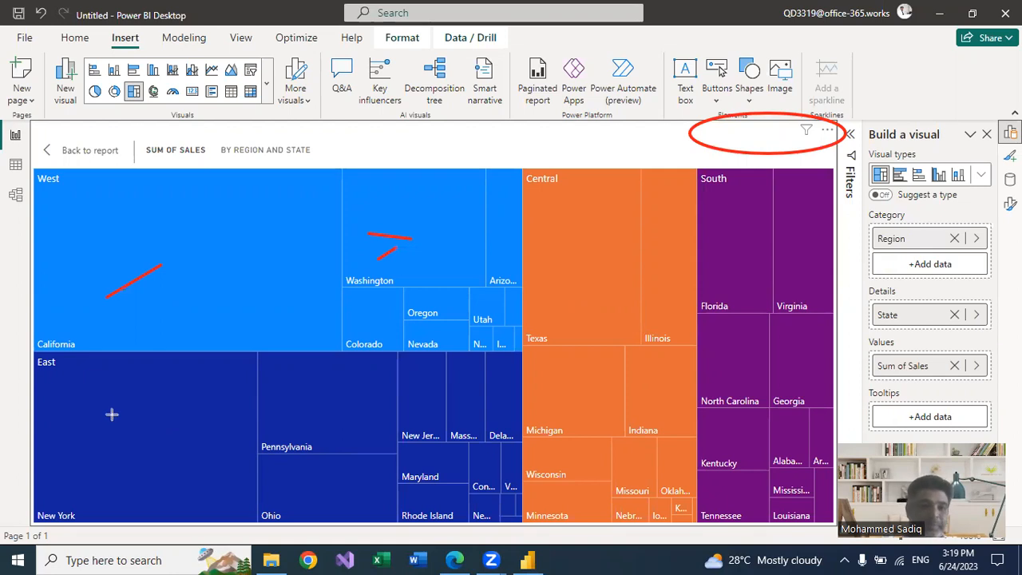
drag(57, 529, 80, 518)
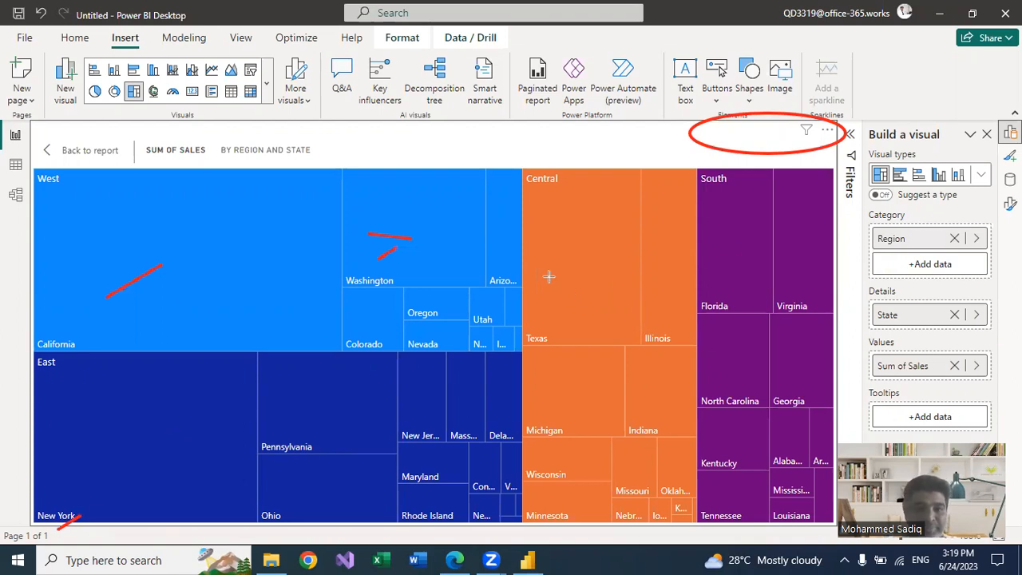
drag(556, 336, 526, 362)
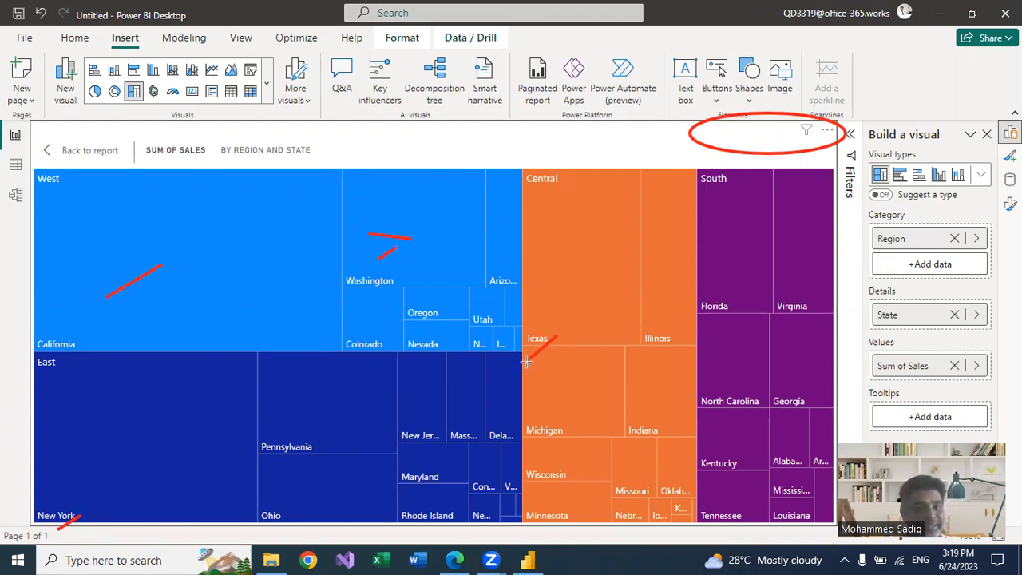
drag(738, 292, 730, 316)
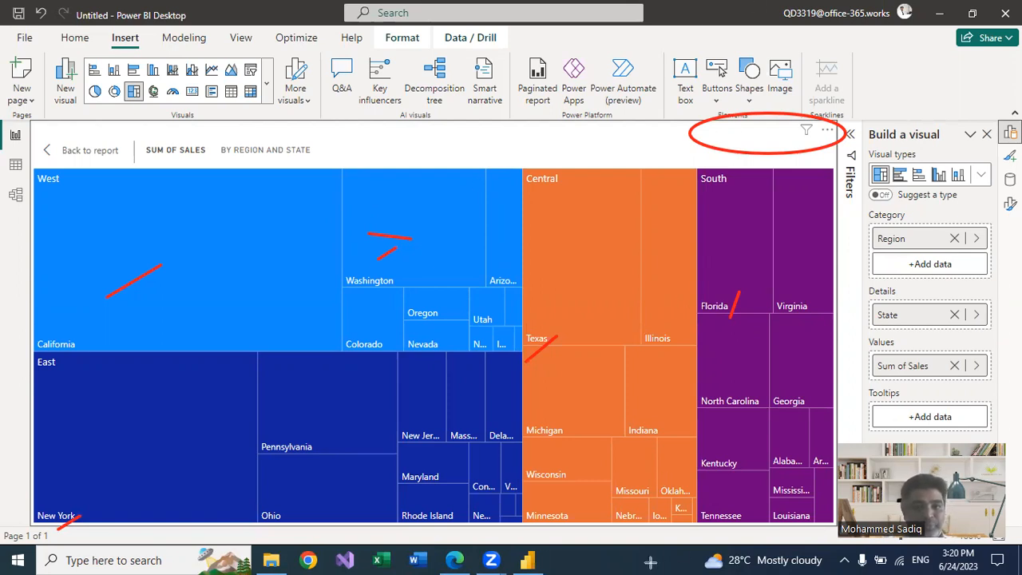
key(e)
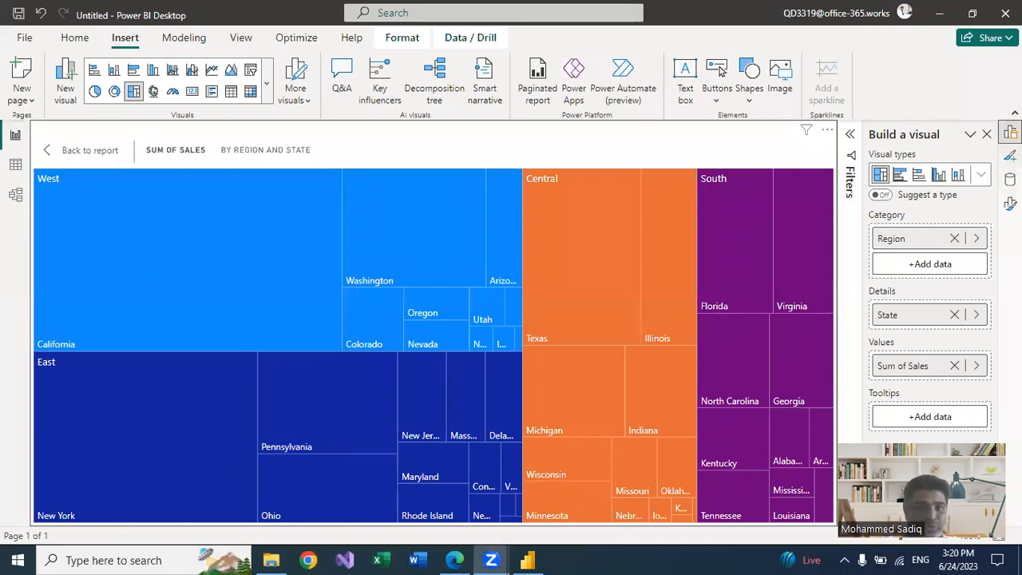
Turn on the treemap's data labels, toggling them off and on again in the detailed formatting options
click(1010, 156)
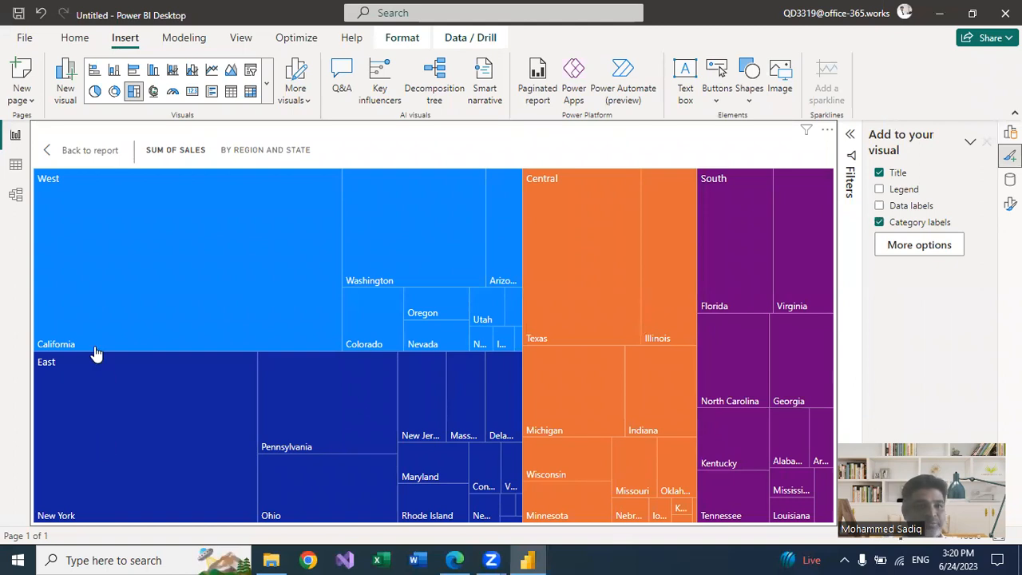
click(879, 206)
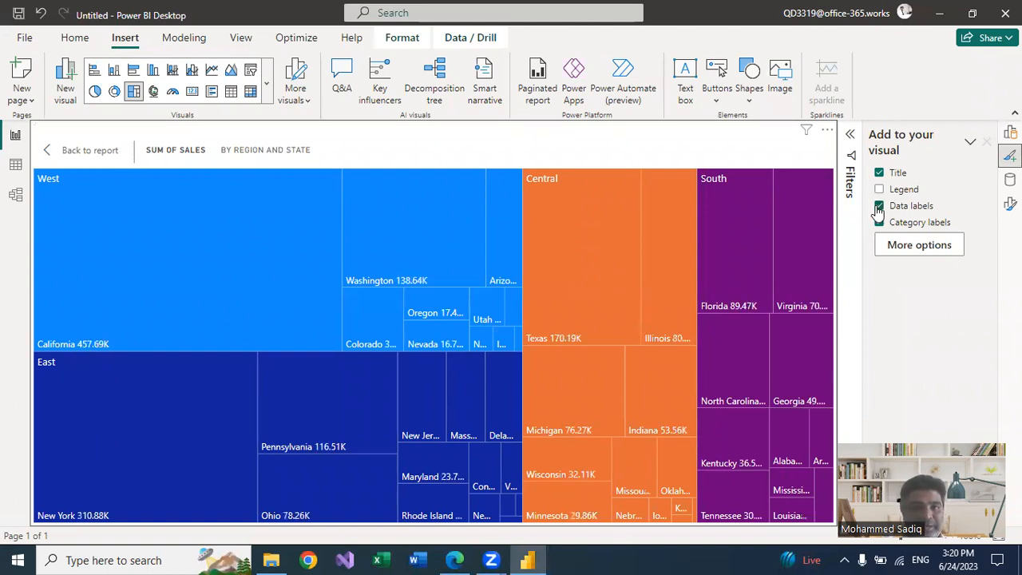
mouse_move(92, 344)
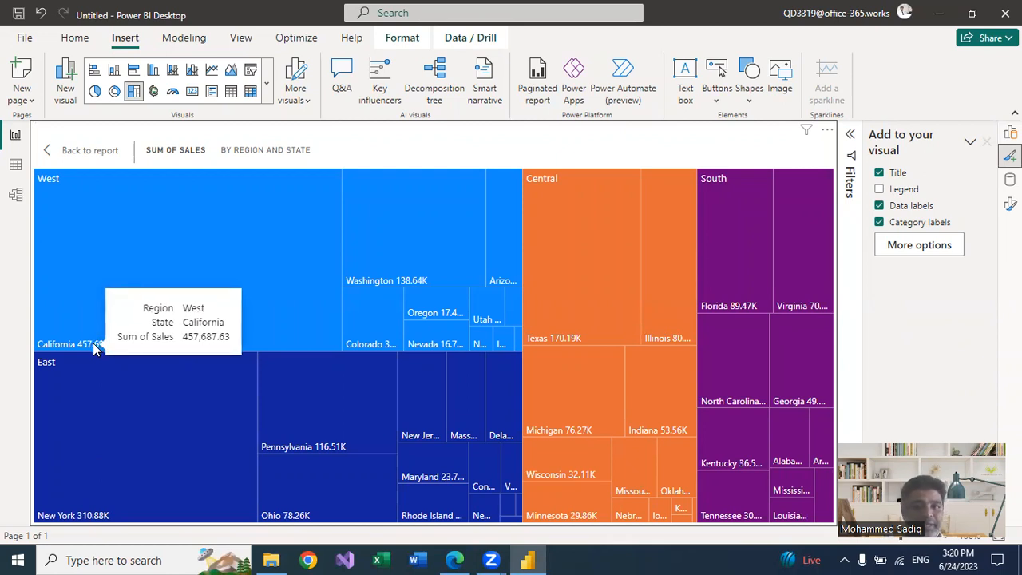
click(1010, 204)
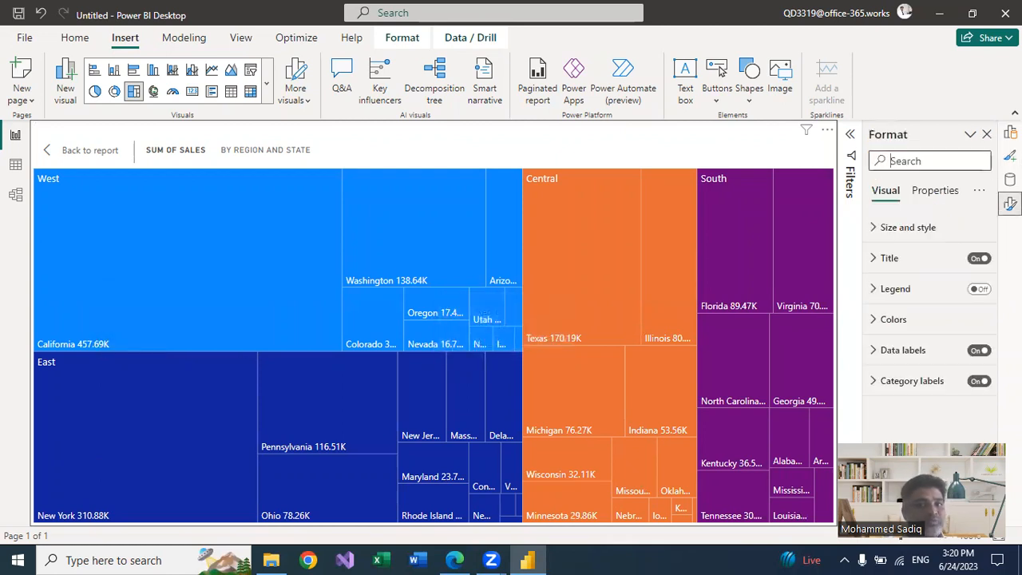
click(979, 353)
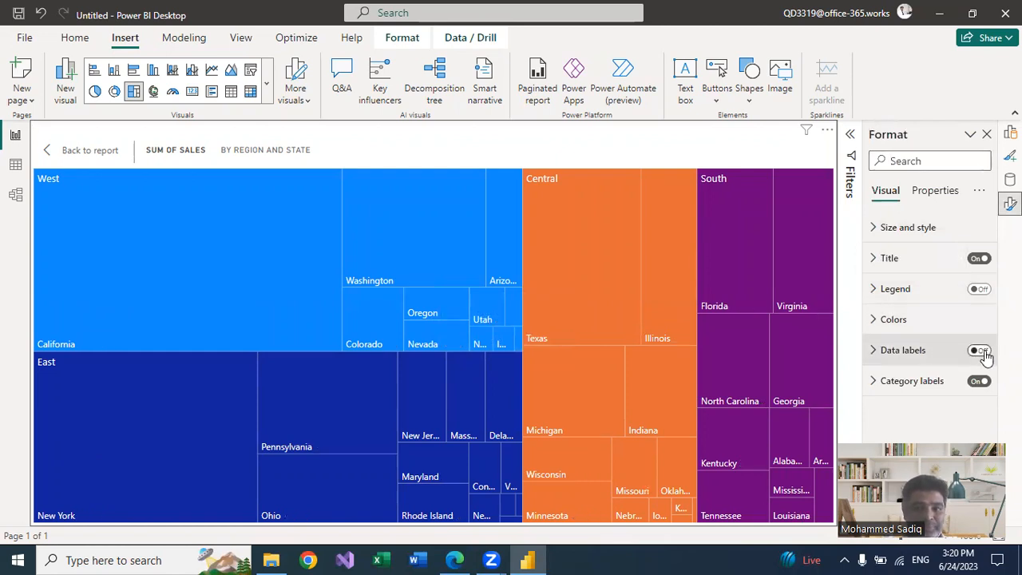
Set the data label values to font size 11 and 0 decimal places
click(871, 352)
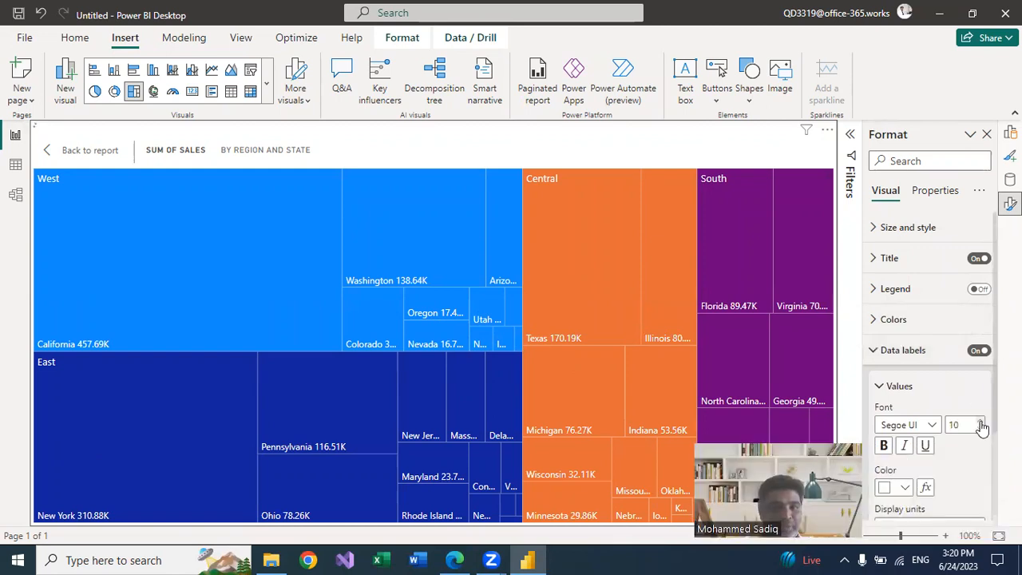
click(981, 421)
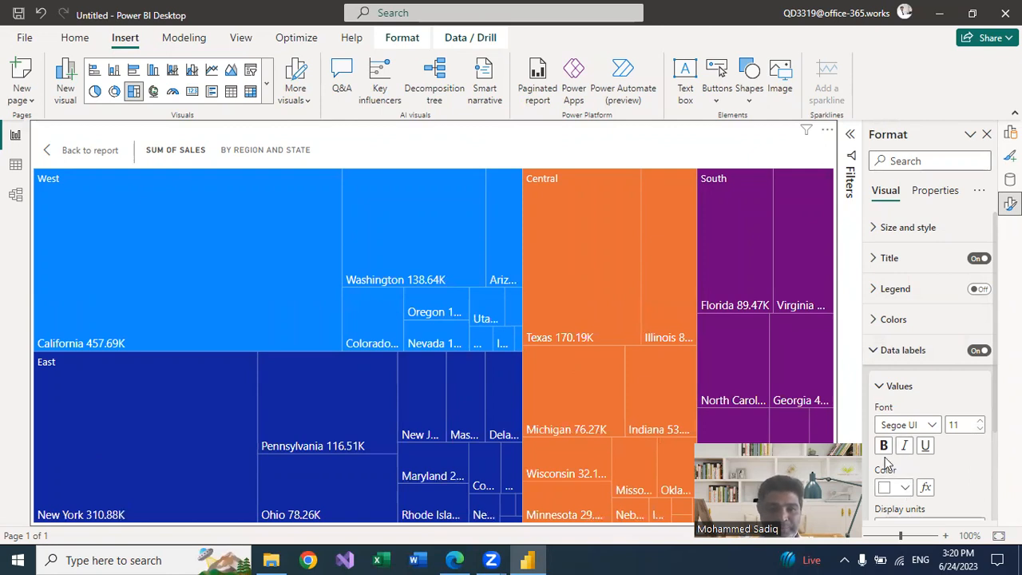
scroll(975, 459, down, 1)
scroll(974, 453, down, 3)
click(900, 473)
text(0)
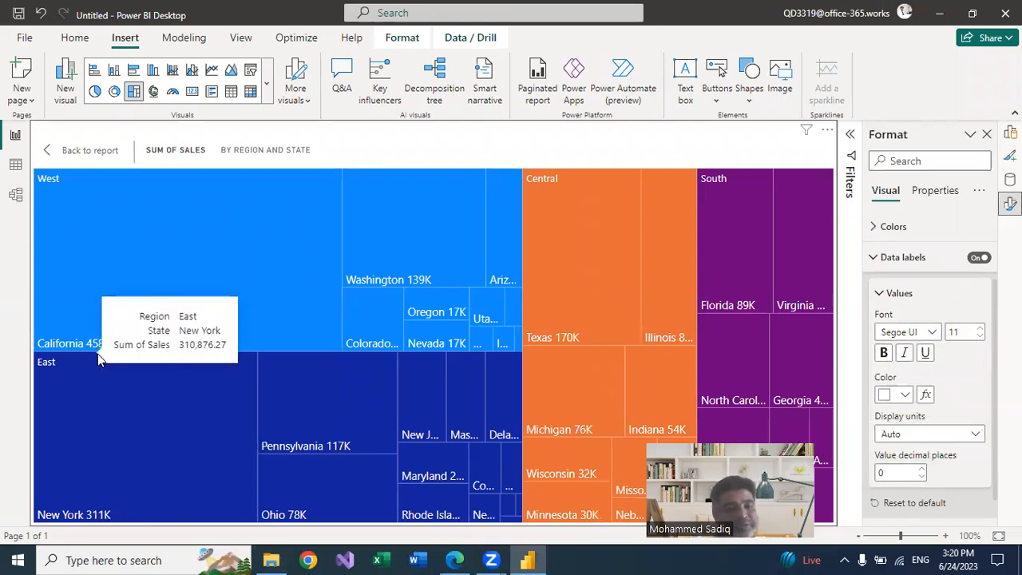
mouse_move(52, 344)
mouse_move(391, 243)
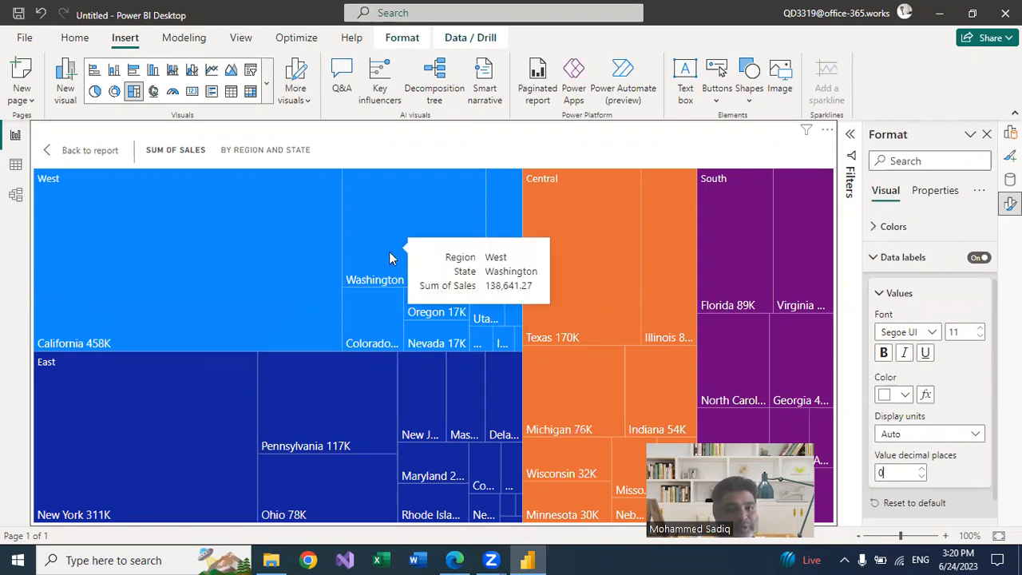